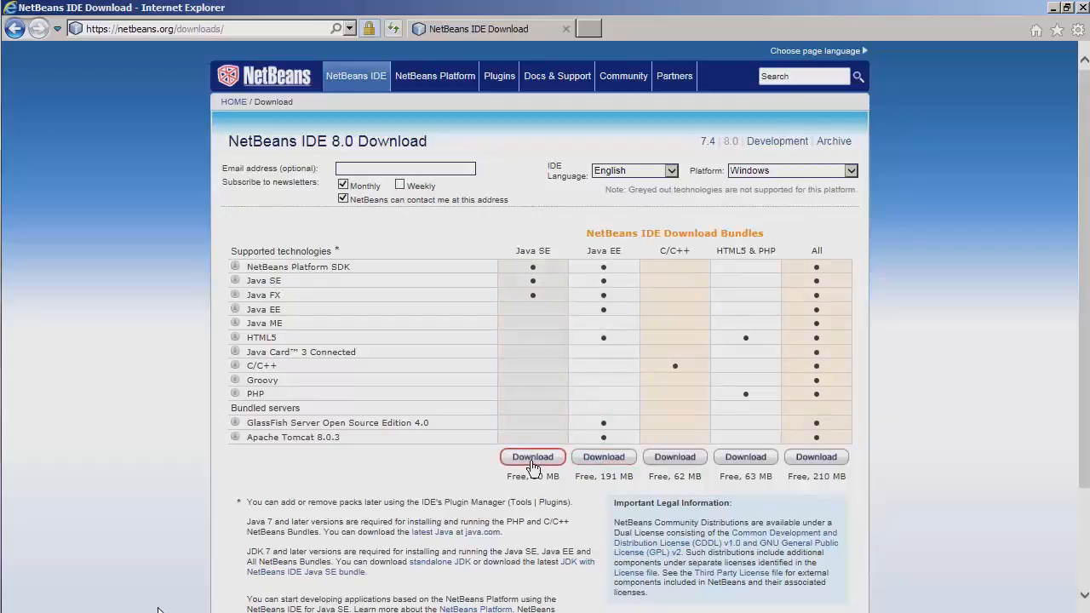
Step: Check the available IDE language and platform choices, keeping English and Windows
click(670, 171)
click(670, 170)
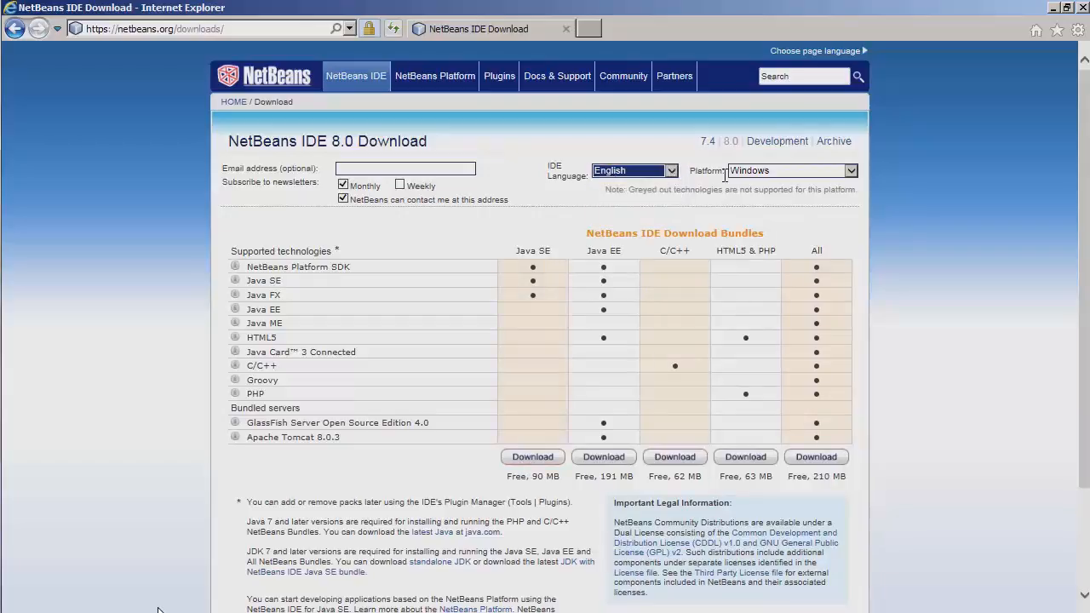
click(837, 171)
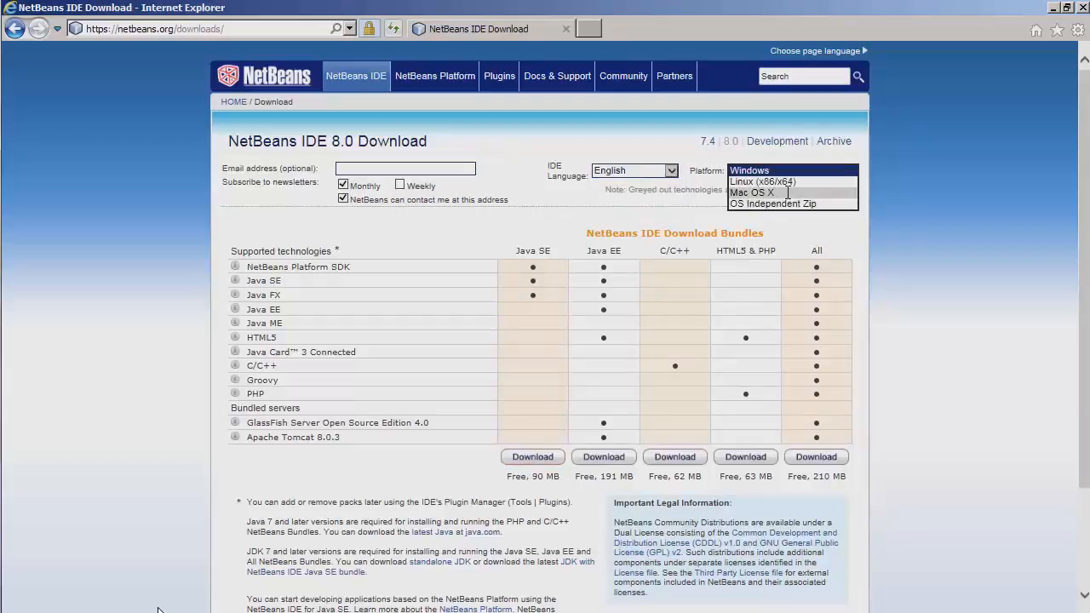
click(699, 173)
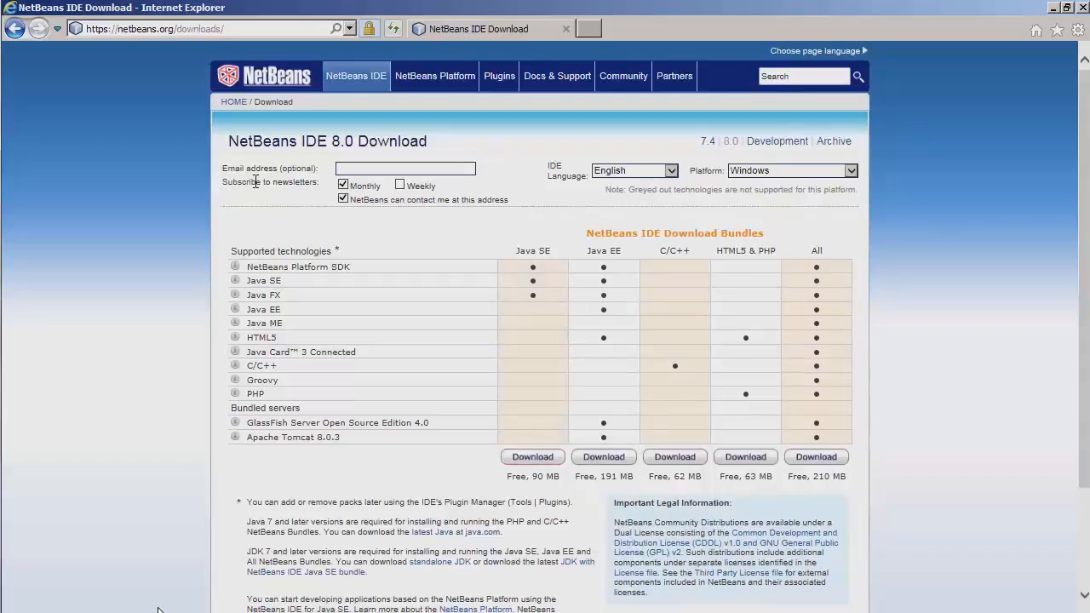
Step: Leave the optional email address empty and opt out of the monthly newsletter and of being contacted by NetBeans
drag(223, 168, 328, 166)
click(345, 168)
click(343, 183)
double_click(346, 194)
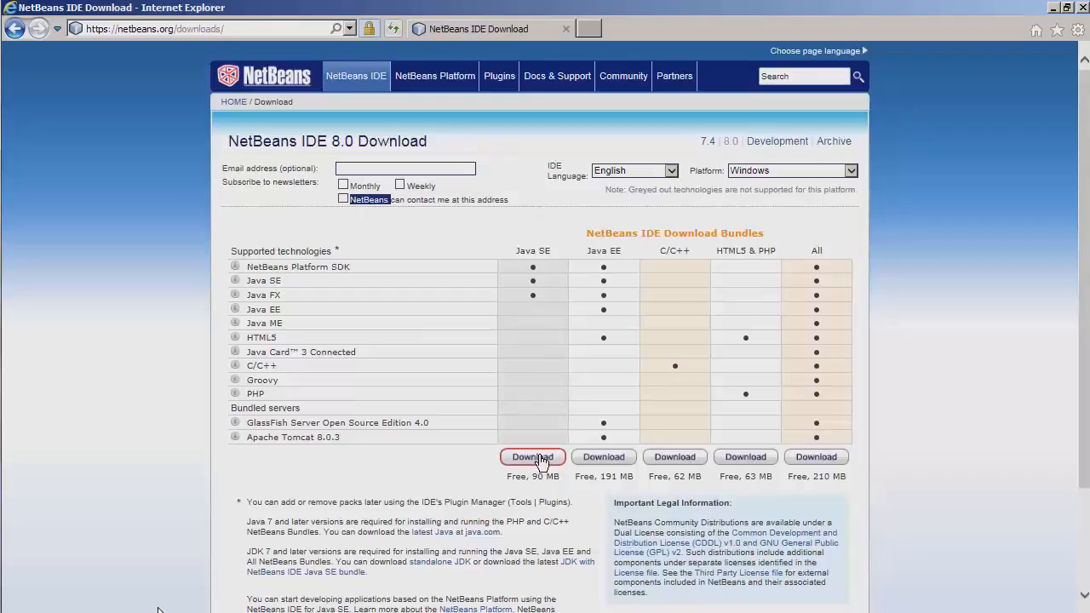
Step: Read the notes below the bundle table about the Plugin Manager and the Java 7 and JDK 7 requirements
click(313, 506)
drag(255, 503, 508, 504)
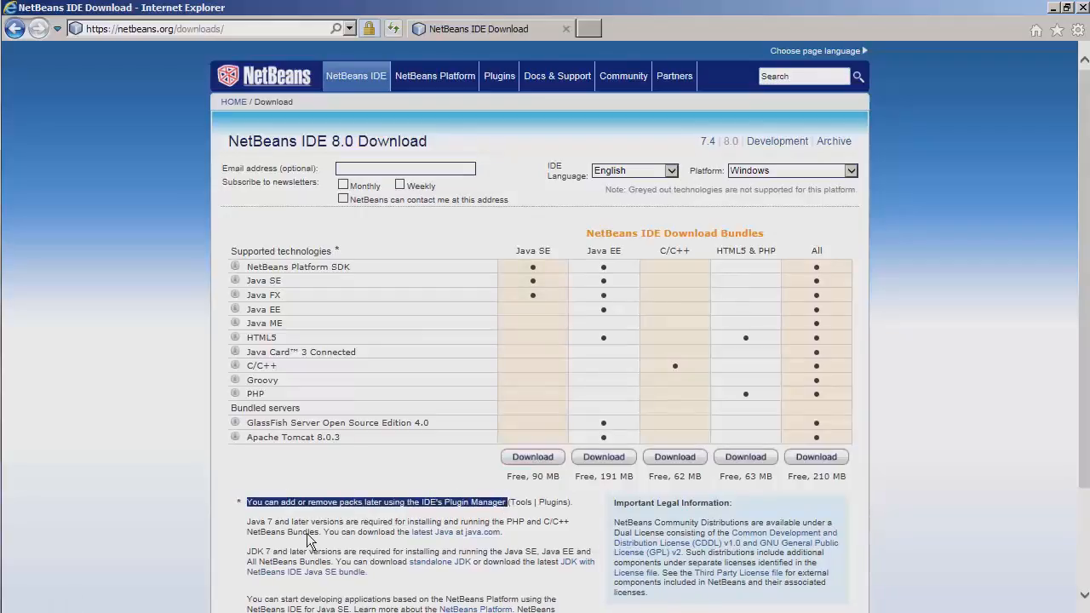
drag(247, 521, 432, 526)
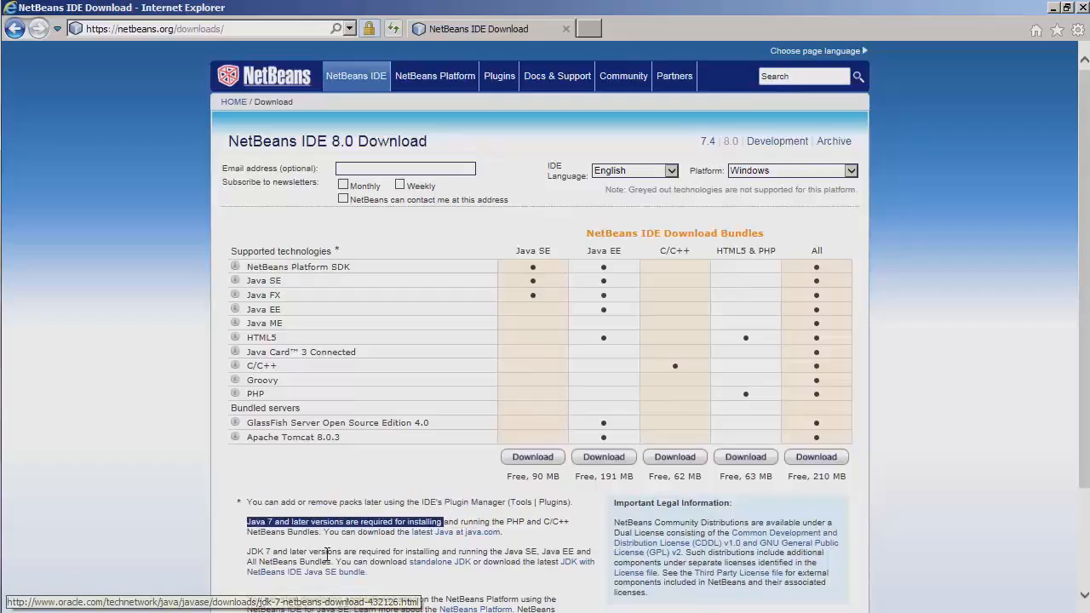
drag(344, 552, 535, 545)
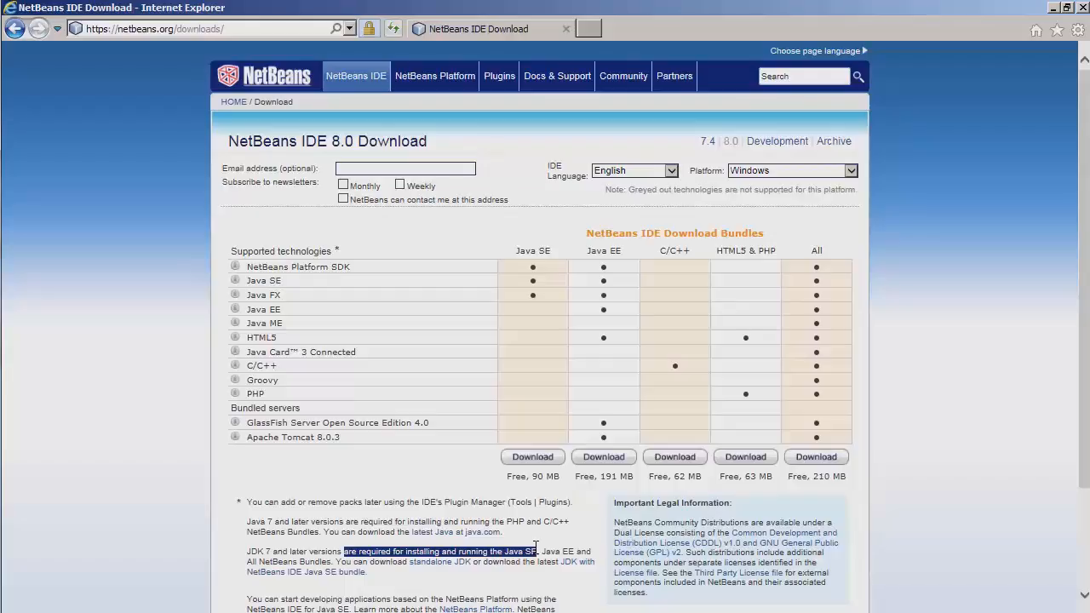
click(459, 457)
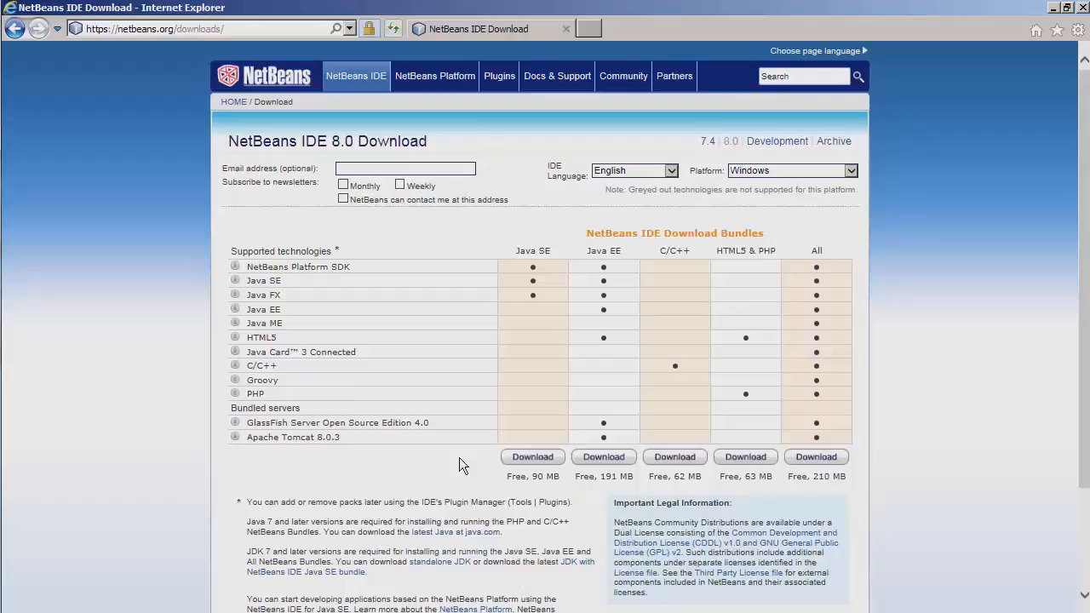
Step: Download the Java SE bundle for Windows, save netbeans-8.0-javase-windows.exe and run it
click(533, 458)
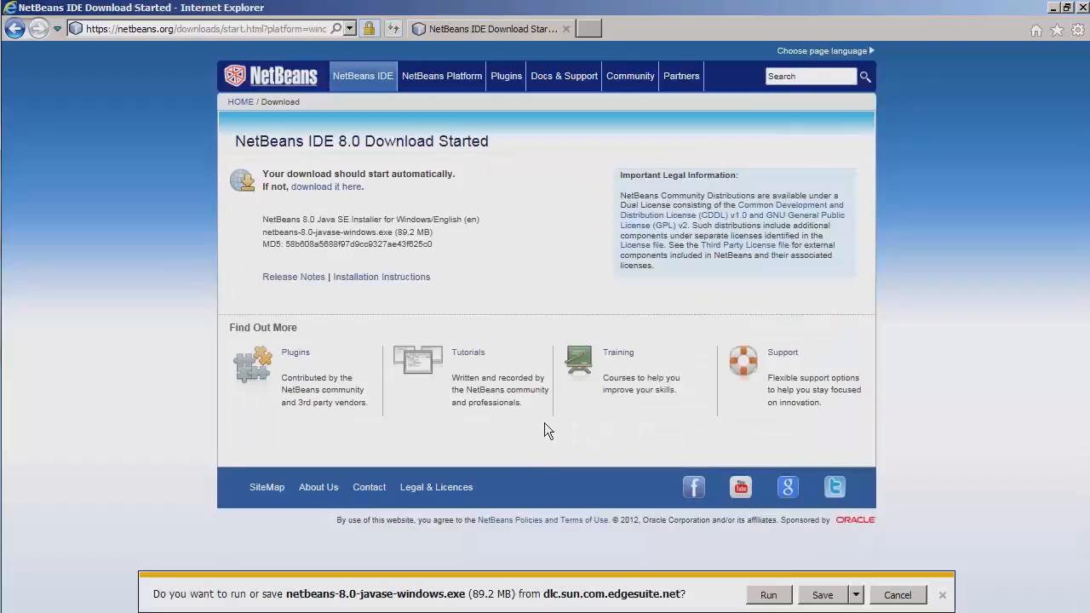
click(825, 595)
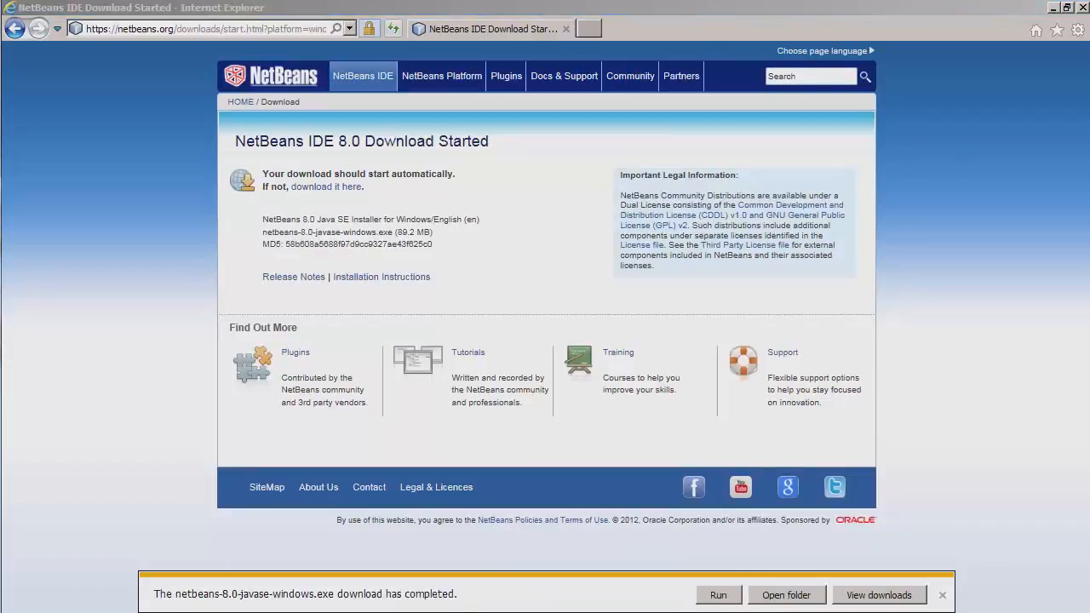
click(725, 598)
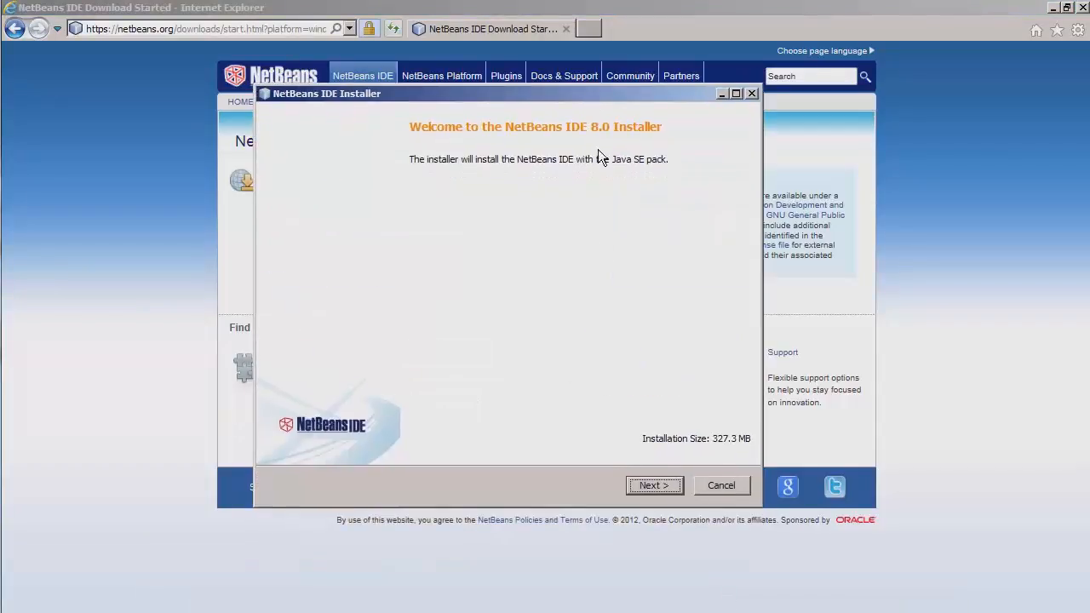
Step: Proceed past the installer's welcome page and accept the NetBeans IDE 8.0 license agreement
click(646, 487)
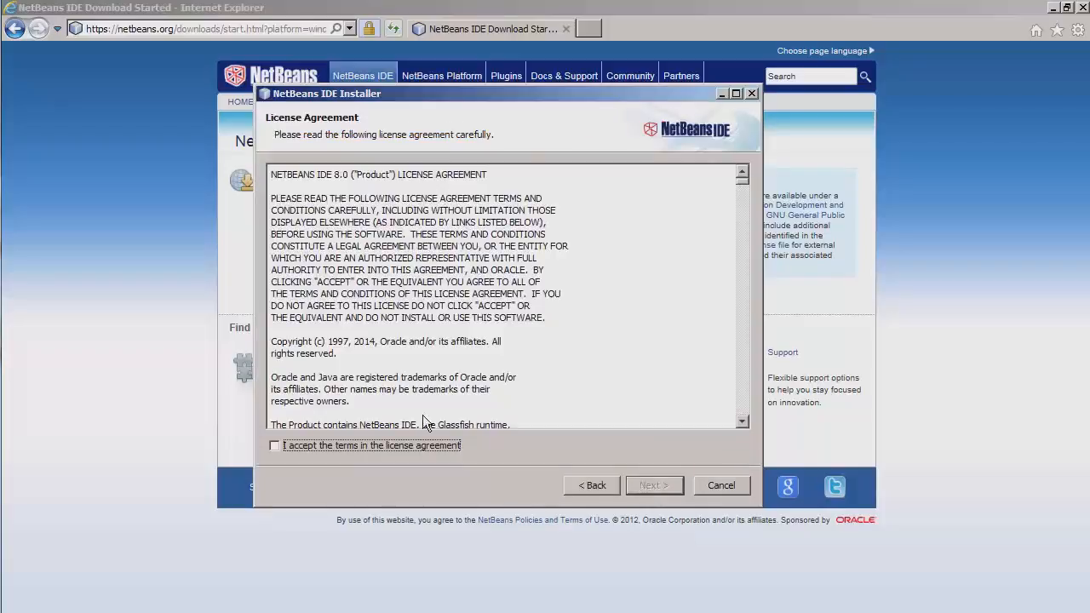
click(339, 444)
drag(738, 180, 737, 448)
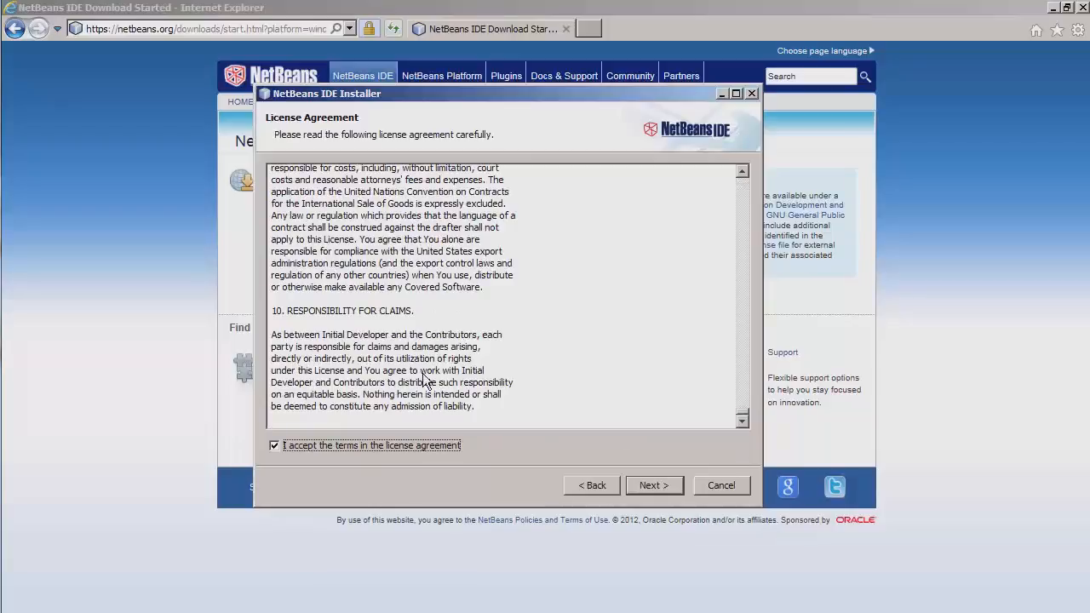
click(654, 485)
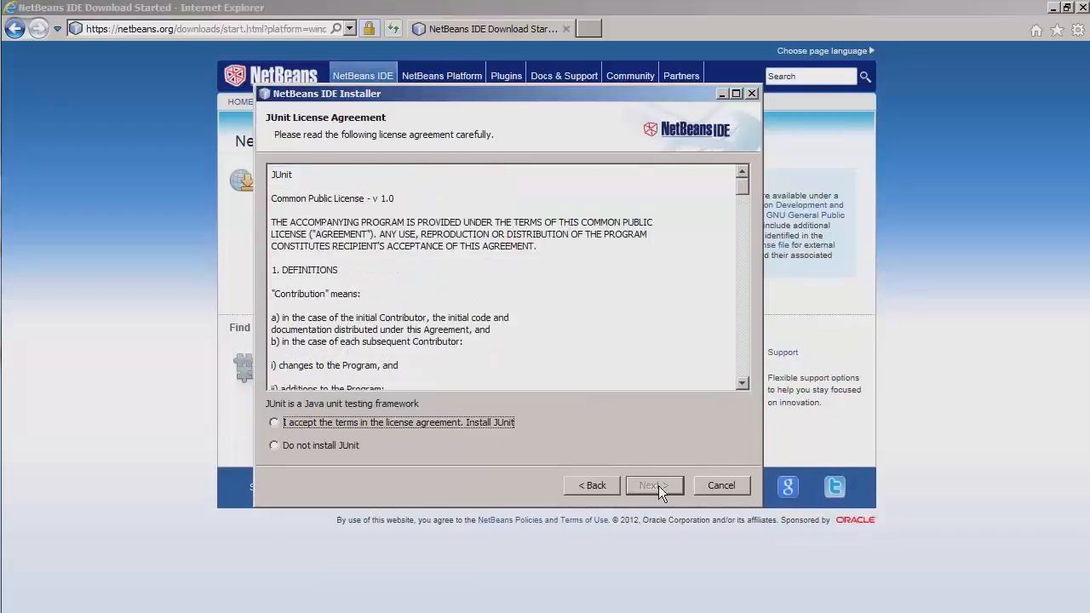
Step: Accept the JUnit license agreement with the option to install JUnit and continue the installer
click(328, 422)
double_click(277, 174)
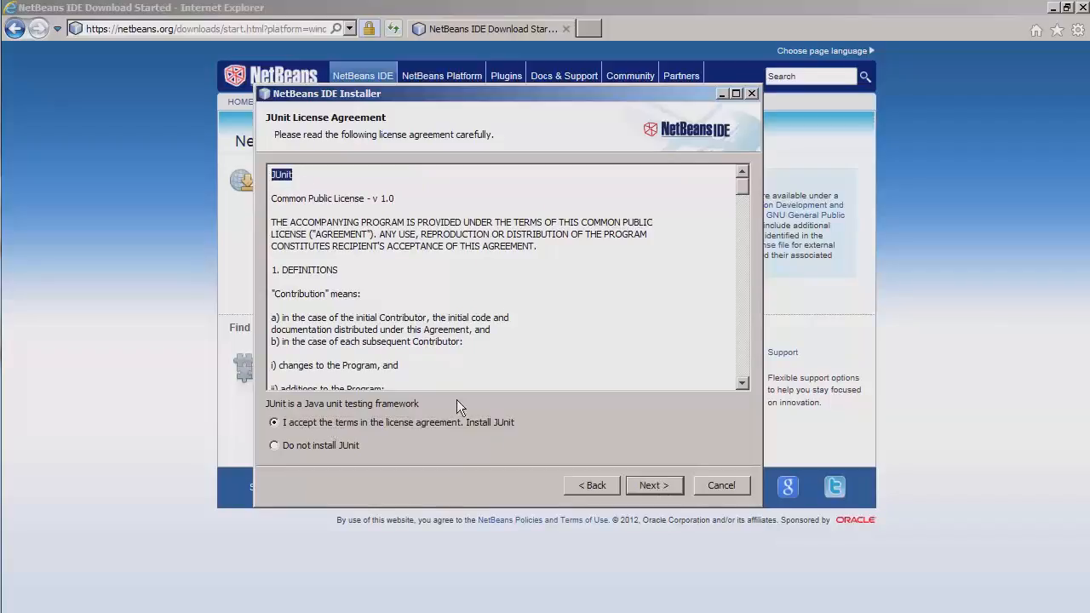
click(382, 422)
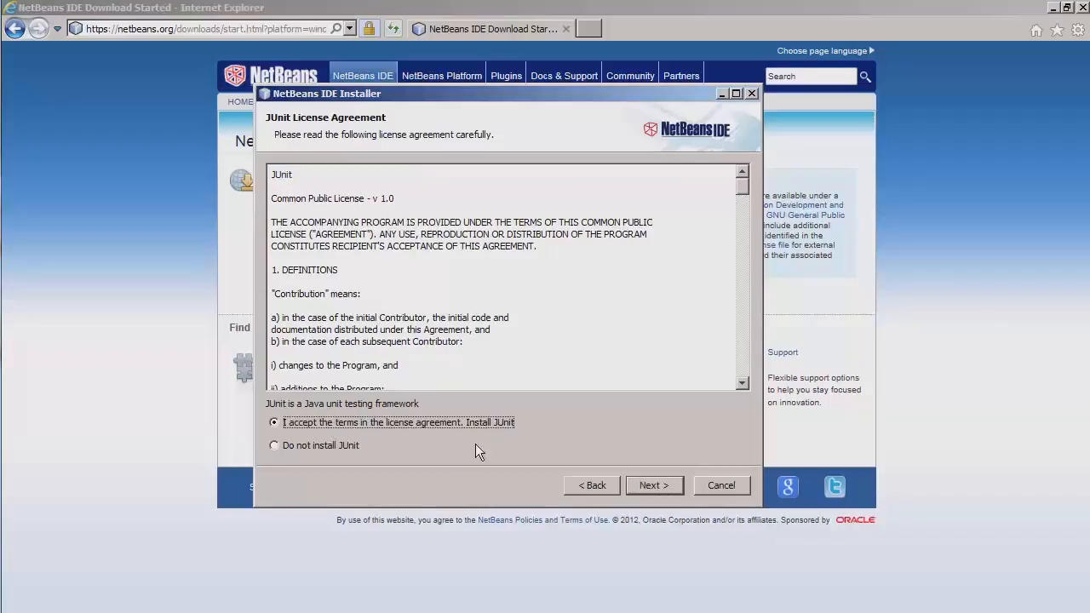
click(664, 490)
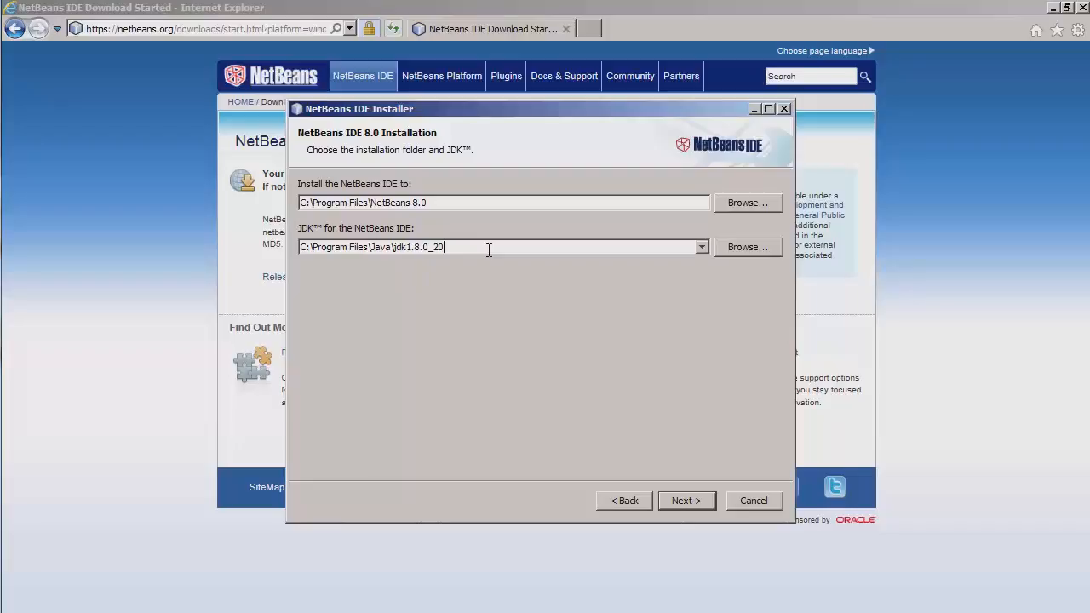
Step: Install the IDE to C:\Program Files\NetBeans 8.0 using JDK jdk1.8.0_20 with update checking enabled, and finish the setup
click(679, 501)
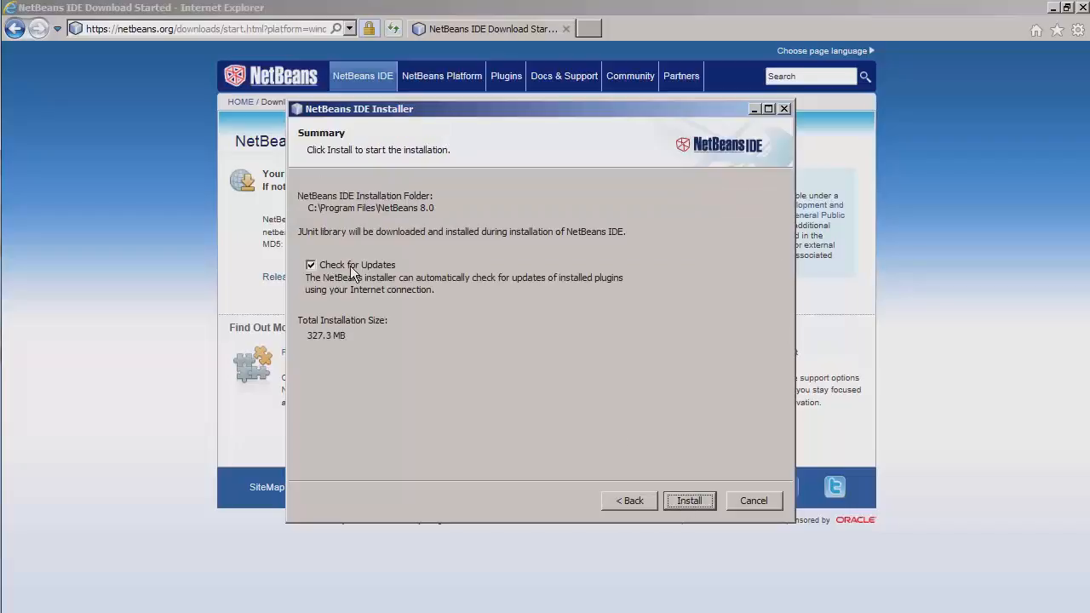
click(702, 500)
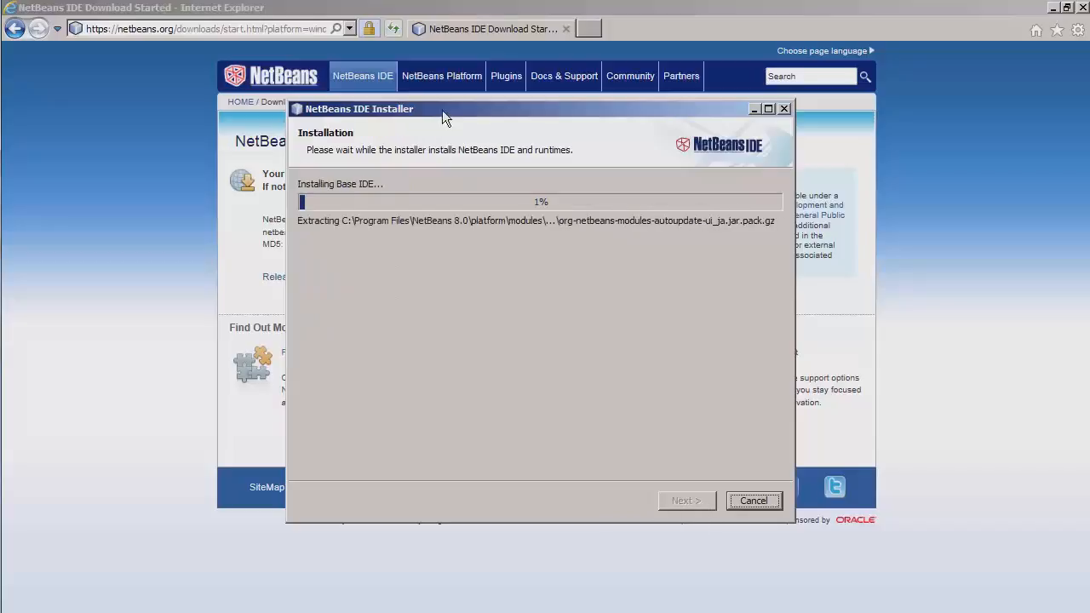
drag(451, 109, 438, 97)
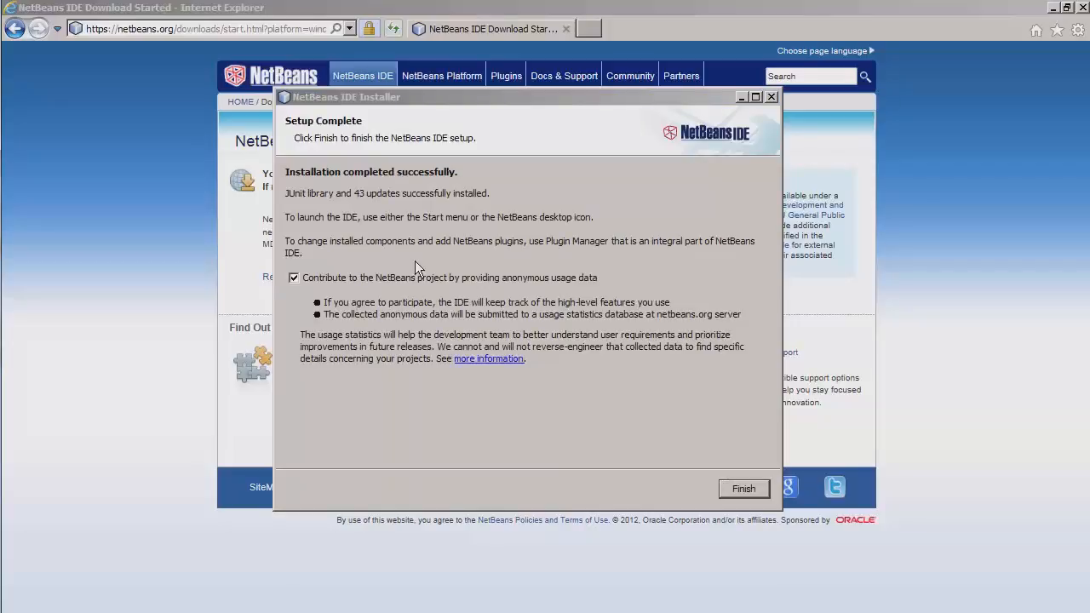
click(354, 286)
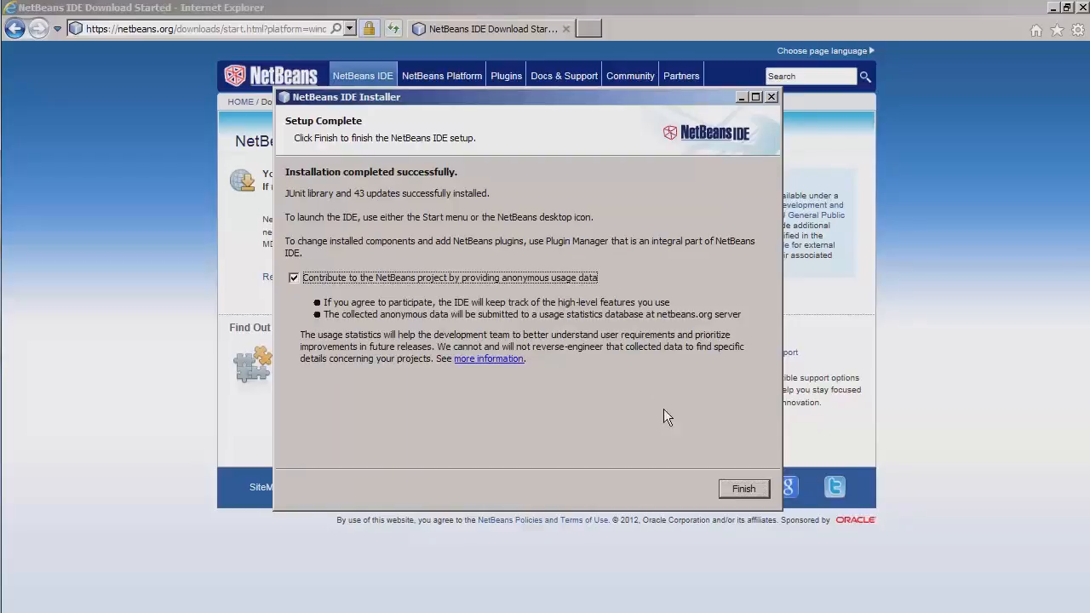
click(734, 490)
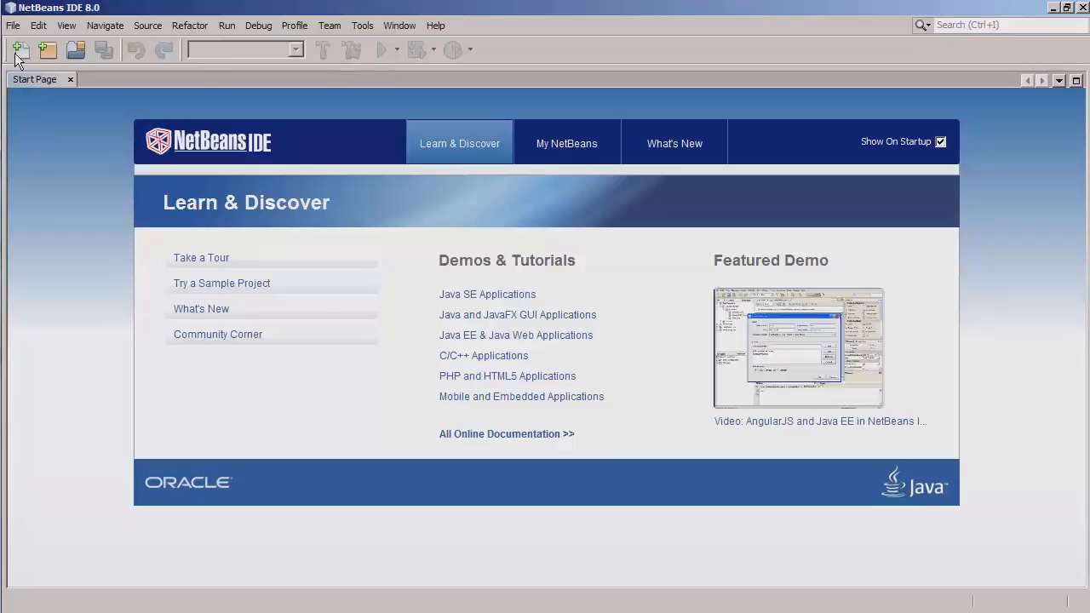
Step: In NetBeans IDE, close the Start Page and narrow the Projects pane
click(70, 80)
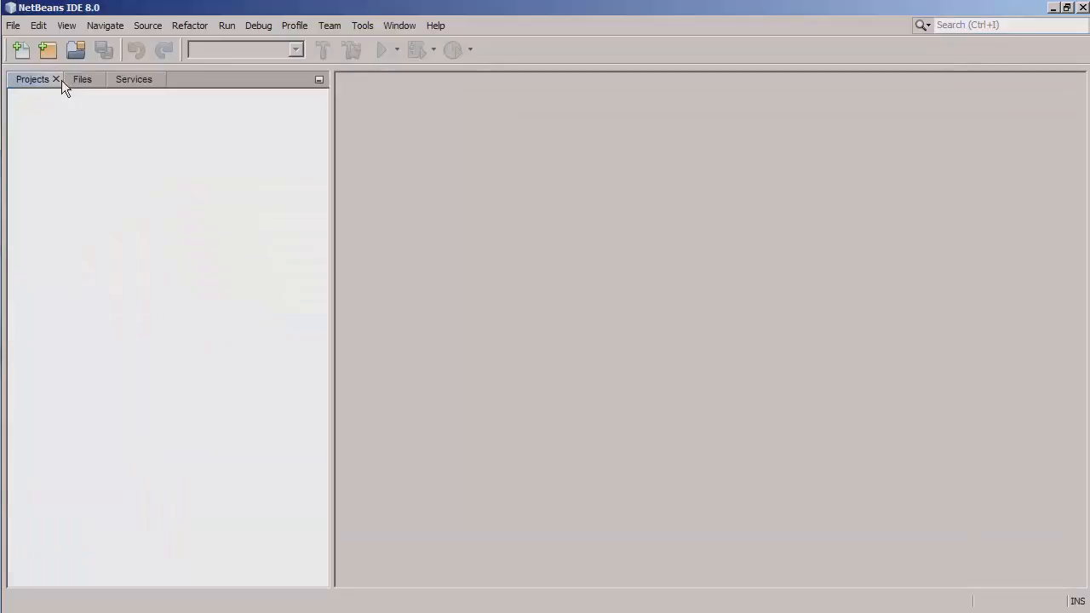
drag(331, 175, 248, 185)
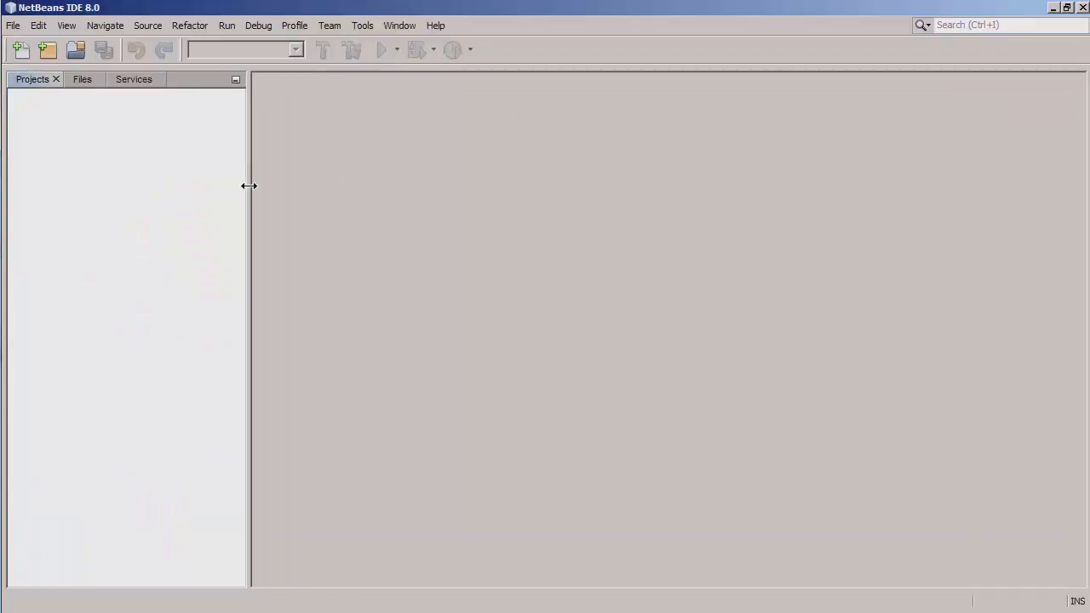
Step: Create a new Java Application project named HelloWorld in the default location with the main class helloworld.HelloWorld
click(13, 24)
click(39, 44)
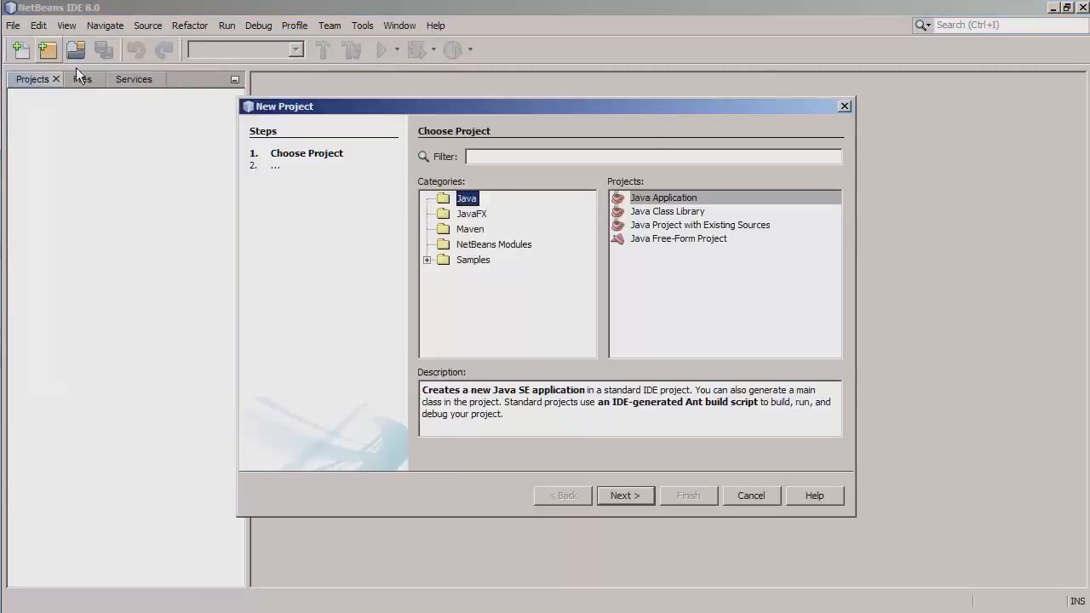
click(660, 199)
click(634, 500)
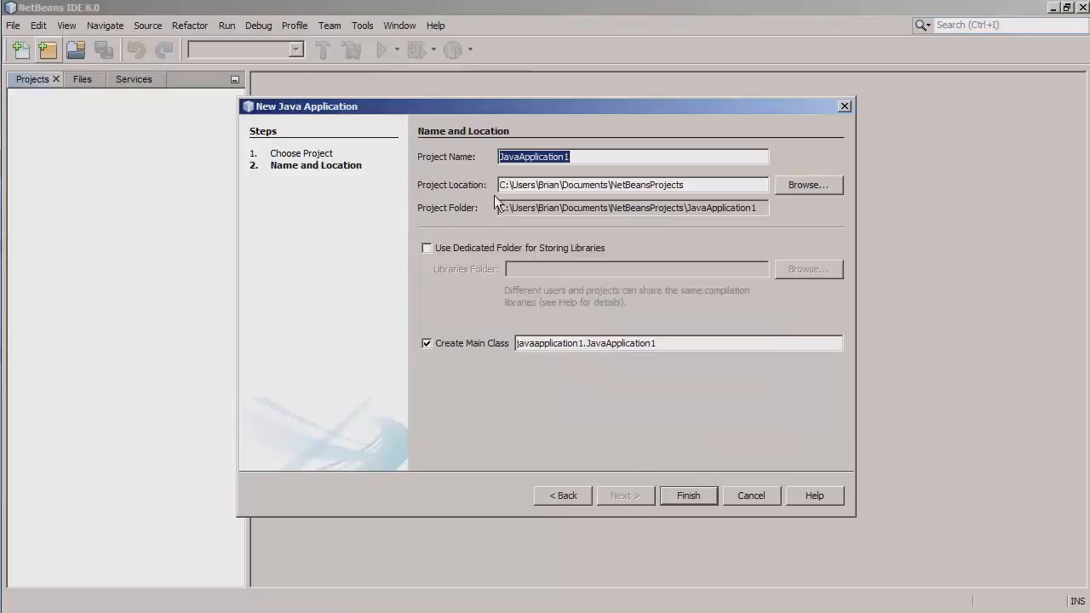
click(592, 158)
double_click(591, 159)
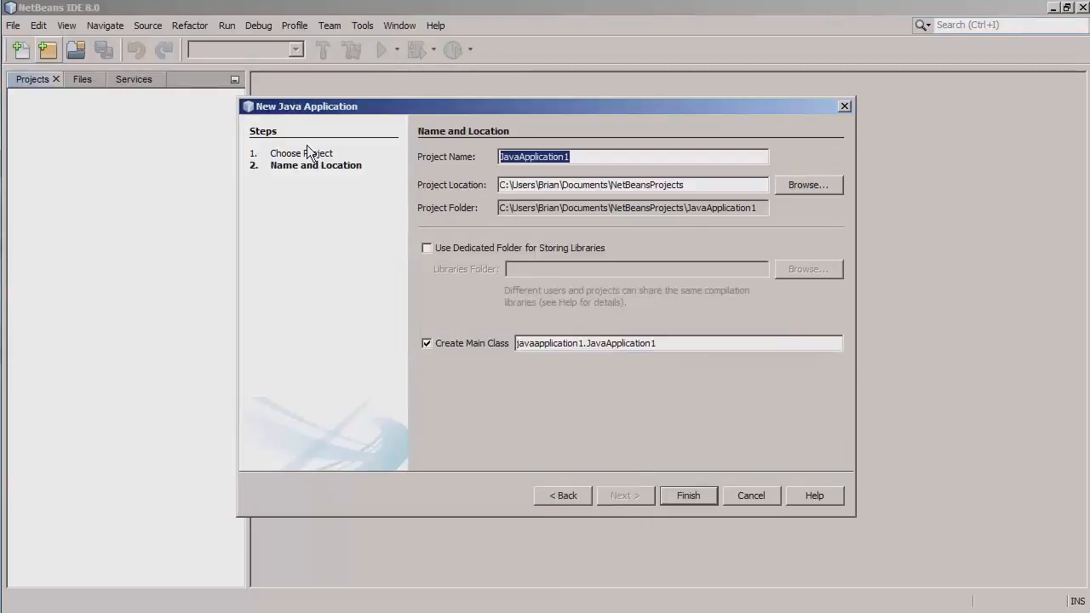
text(HelloWorld)
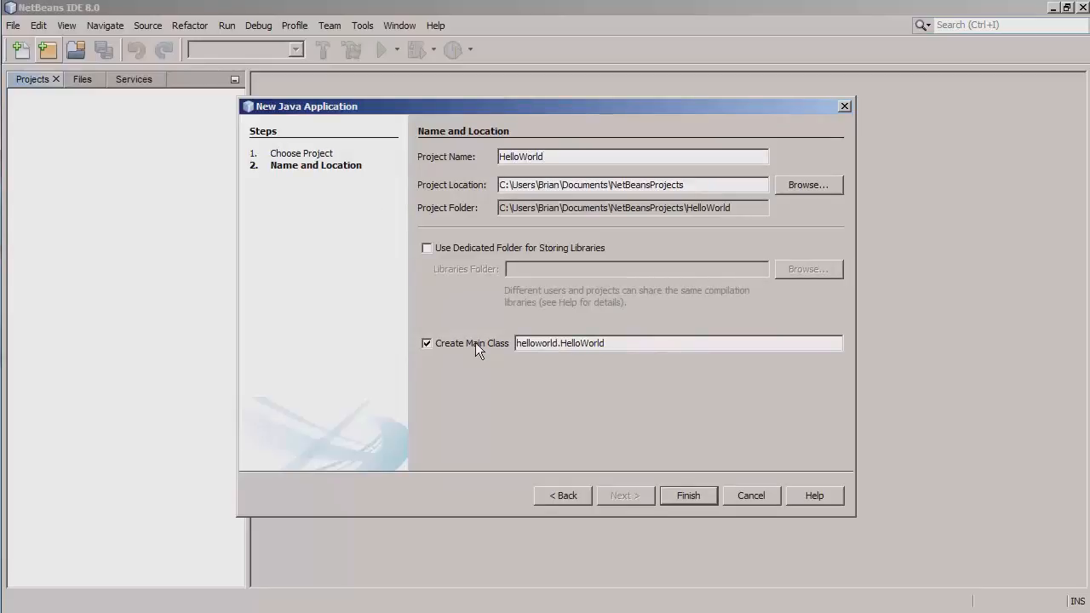
click(700, 493)
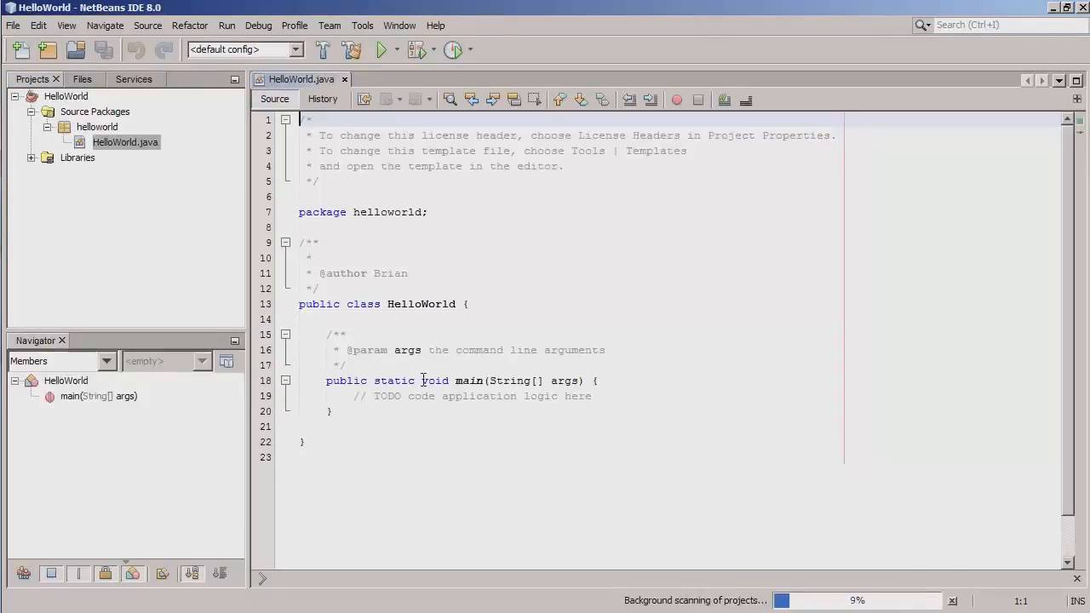
Step: Replace the TODO comment in the main method with System.out.println("Hello World from Netbeans!"); and save HelloWorld.java
click(416, 396)
drag(353, 395, 618, 390)
key(BackSpace)
text(System.out.p)
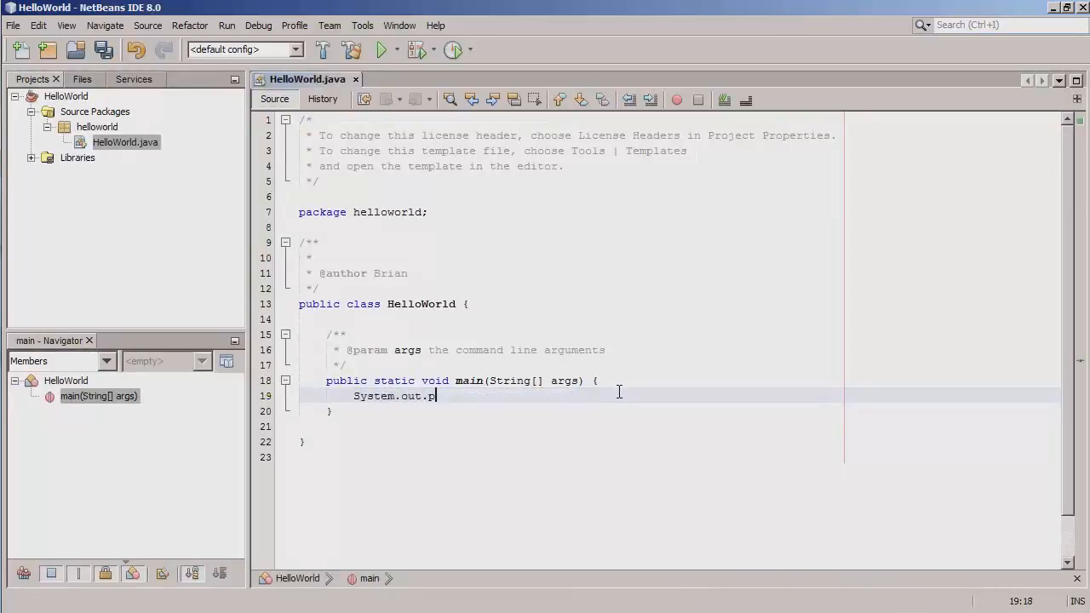
text(rintln("Hello World fr)
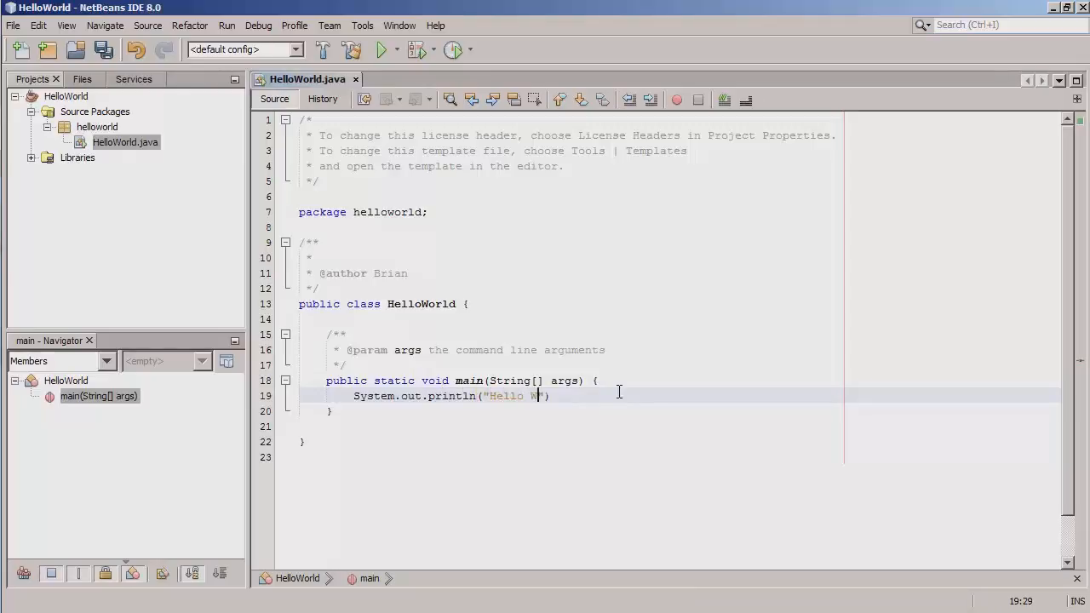
text(om Netbeans!)
key(End)
text(;)
key(ctrl+s)
Step: Run the HelloWorld project and check the message printed in the output
click(613, 301)
click(381, 49)
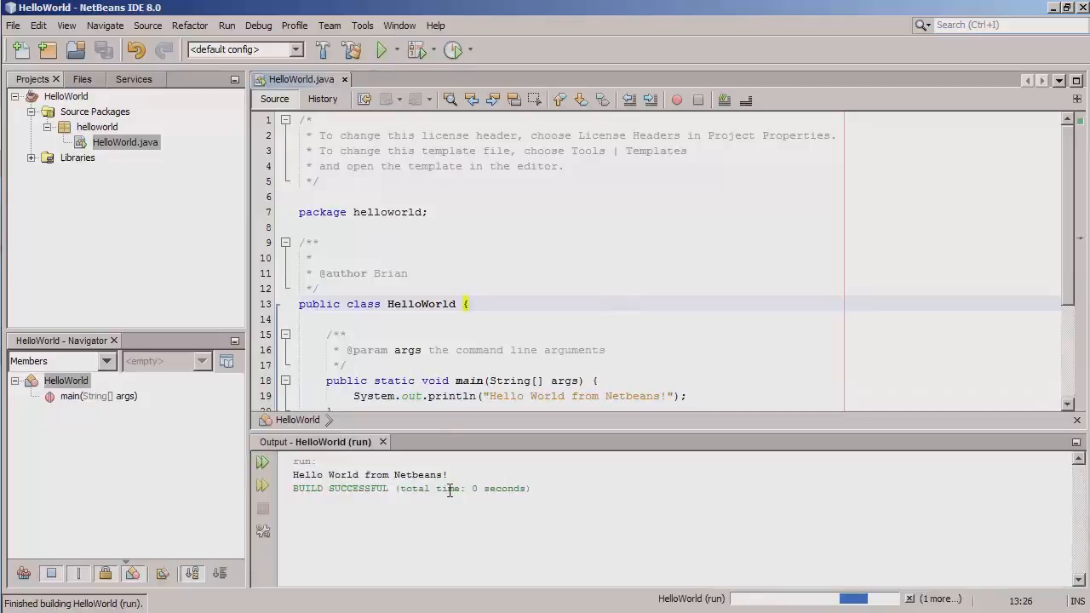
drag(502, 488, 293, 474)
click(589, 503)
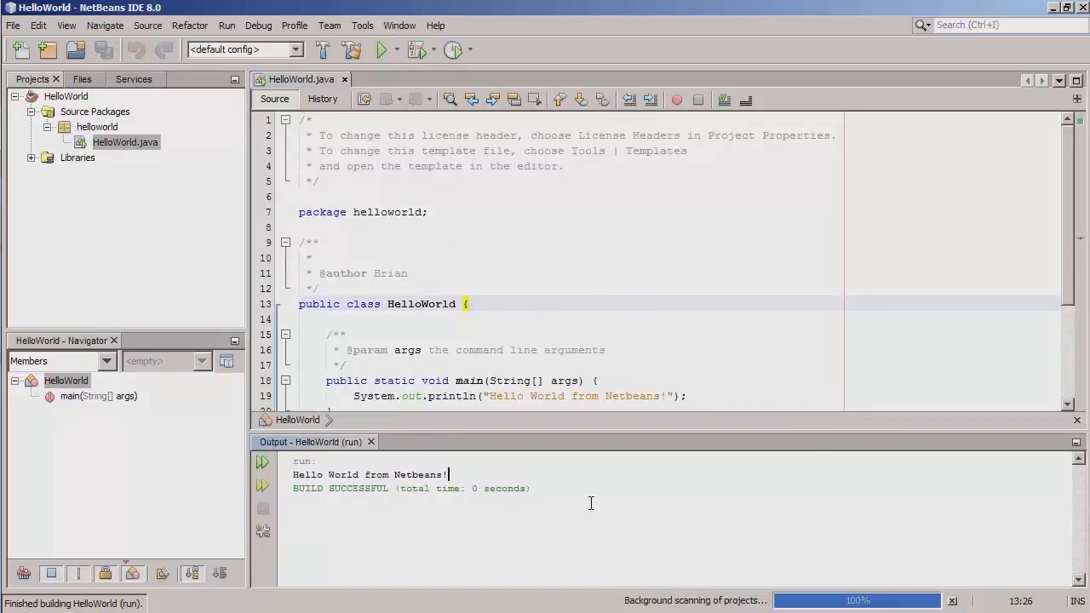